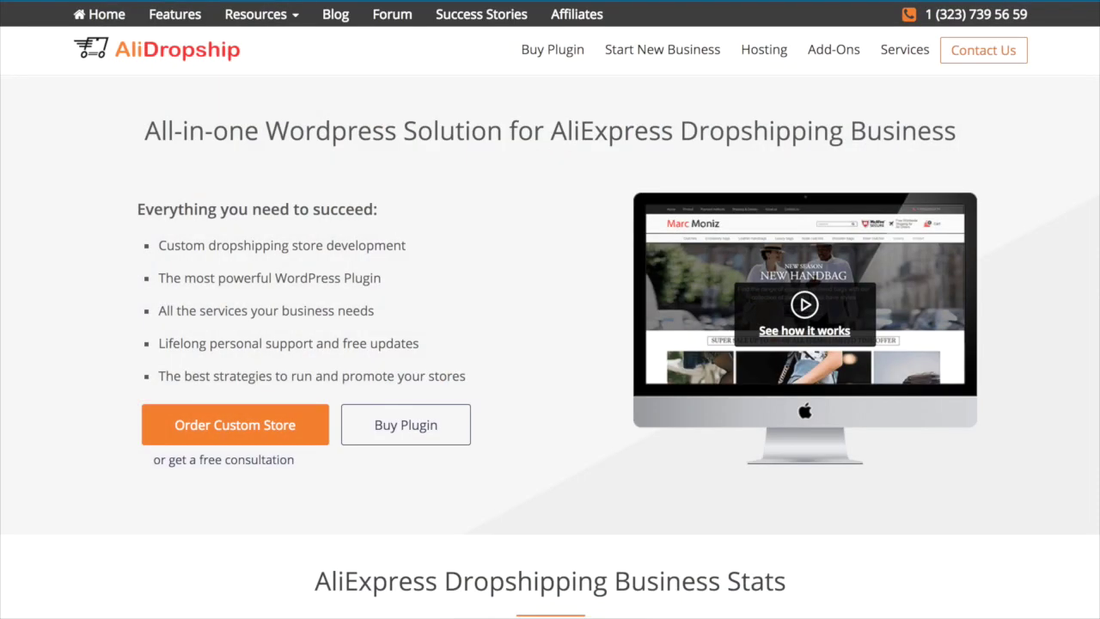
# Step: Open the order form for the US $89 AliDropship Plugin
pyautogui.click(532, 53)
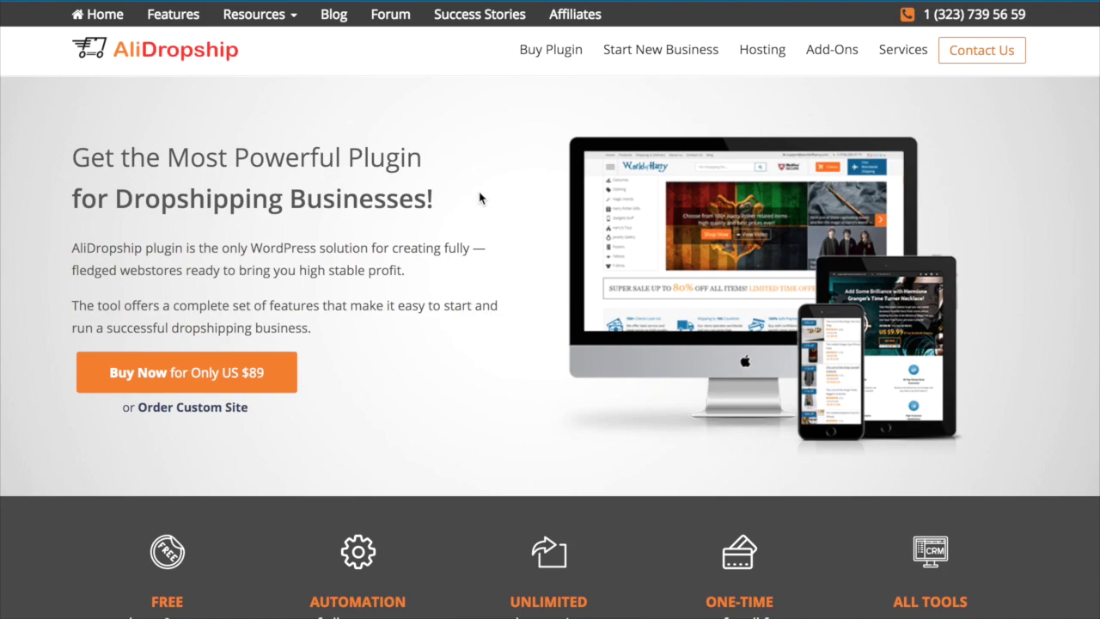
pyautogui.click(266, 373)
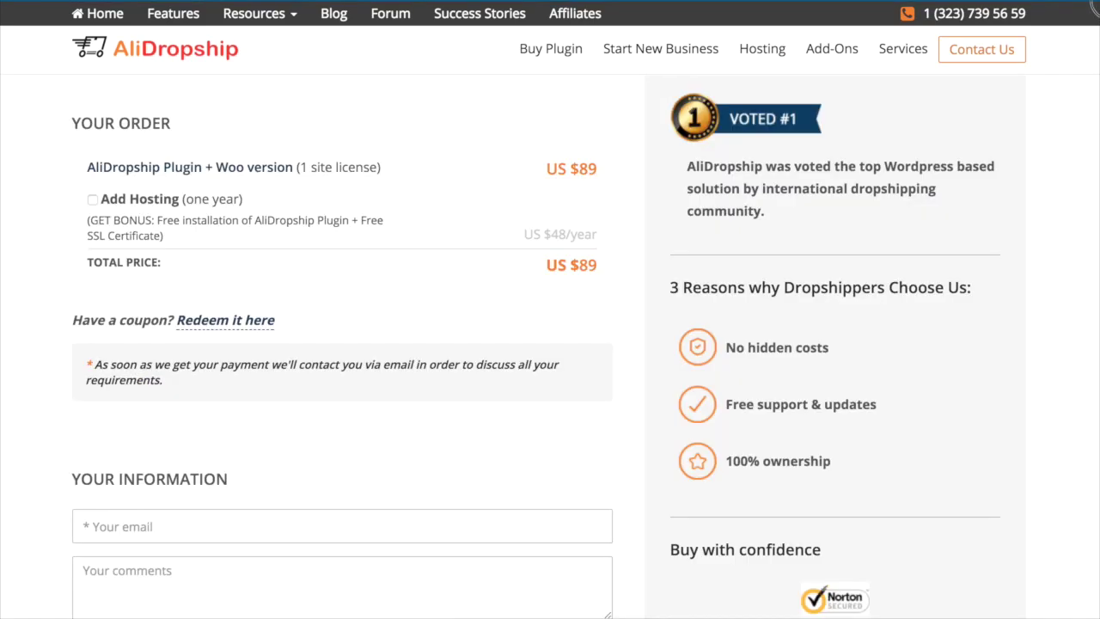
pyautogui.moveTo(1093, 8); pyautogui.dragTo(1087, 211)
# Step: Fill in the buyer's saved e-mail address and complete the order with PayPal
pyautogui.click(221, 153)
pyautogui.write('c')
pyautogui.click(221, 170)
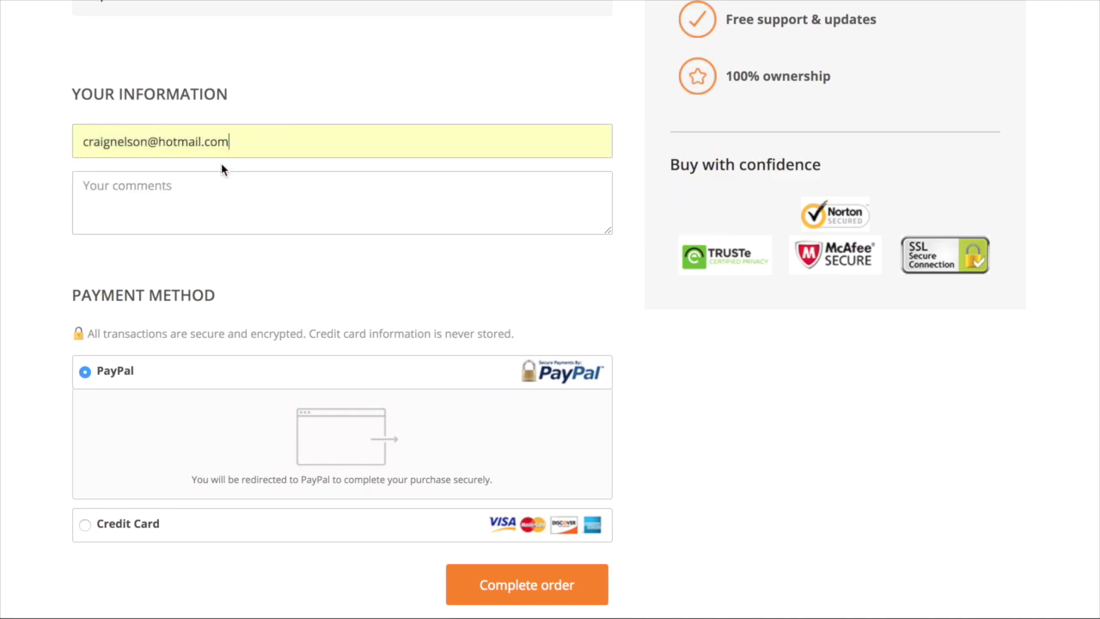
pyautogui.click(508, 585)
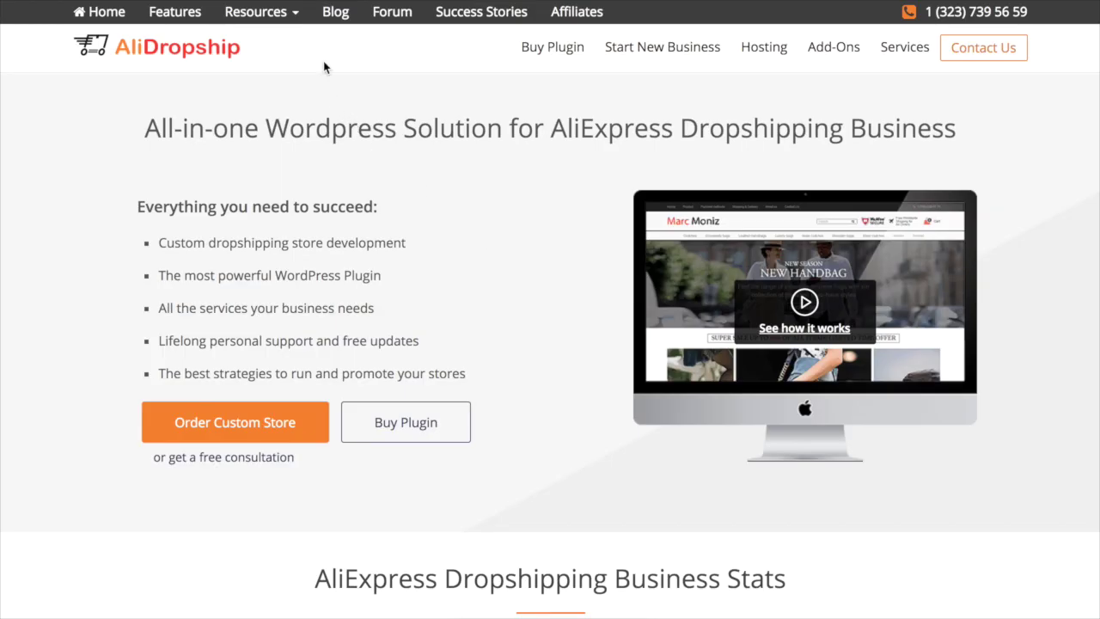
# Step: Scroll through the Themes page, then open the blog article 'Best Dropshipping Niches: How to Rate And Select Them'
pyautogui.moveTo(298, 12)
pyautogui.click(275, 157)
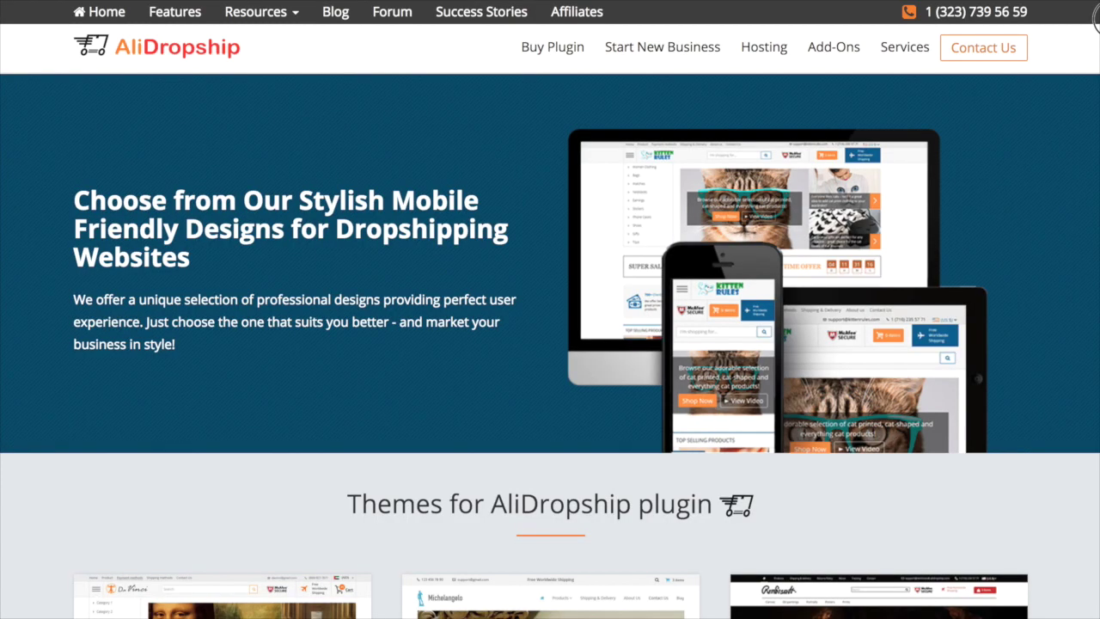
pyautogui.moveTo(1096, 21); pyautogui.dragTo(1093, 126)
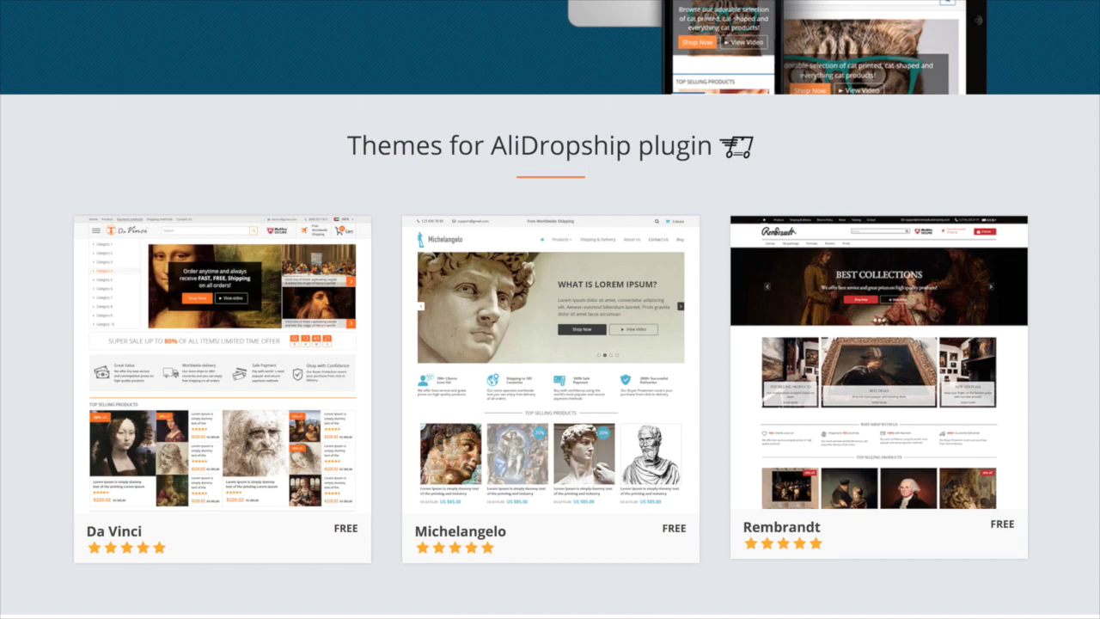
pyautogui.moveTo(1097, 100); pyautogui.dragTo(1087, 282)
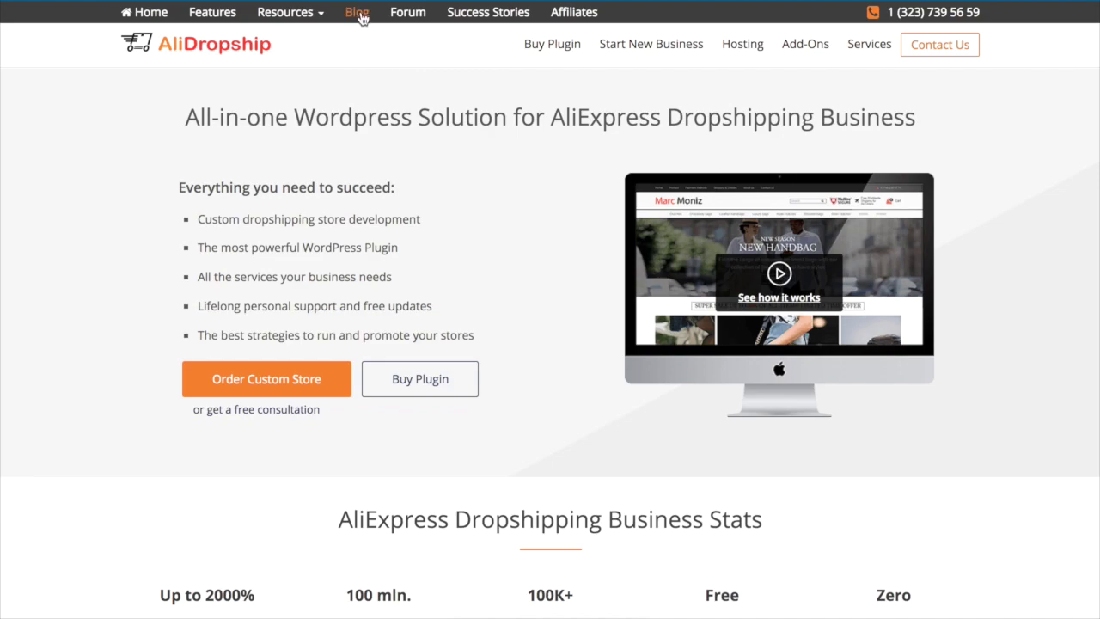
pyautogui.click(358, 13)
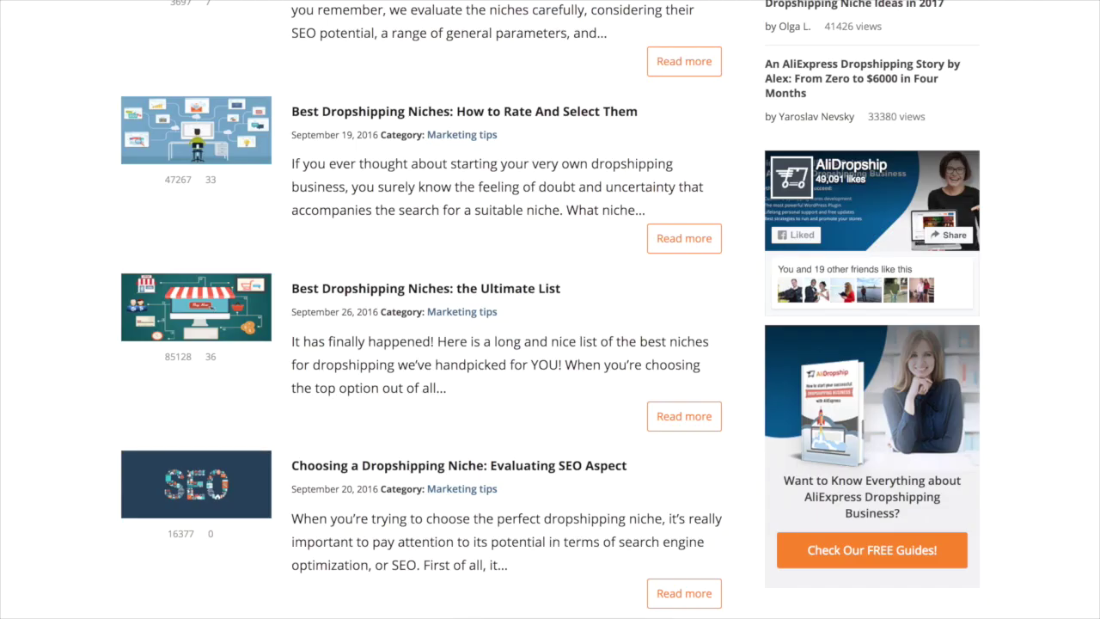
pyautogui.click(597, 112)
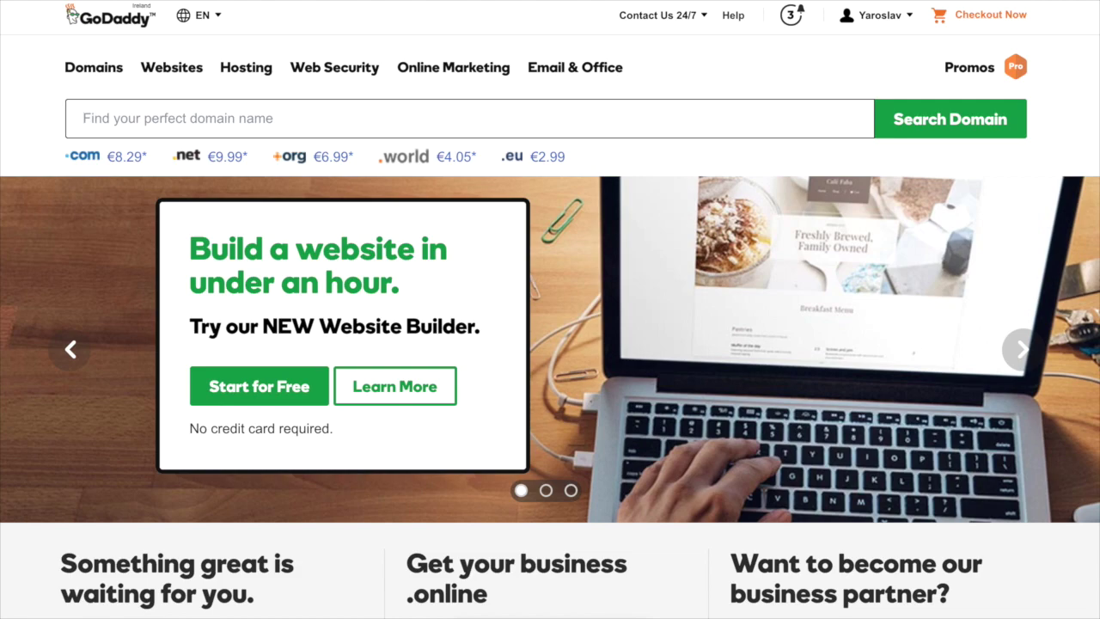
# Step: Search myfashionshop.com, filter to .com, add myfashionsshop.com to the cart and continue to cart
pyautogui.write('myfashionshop.com')
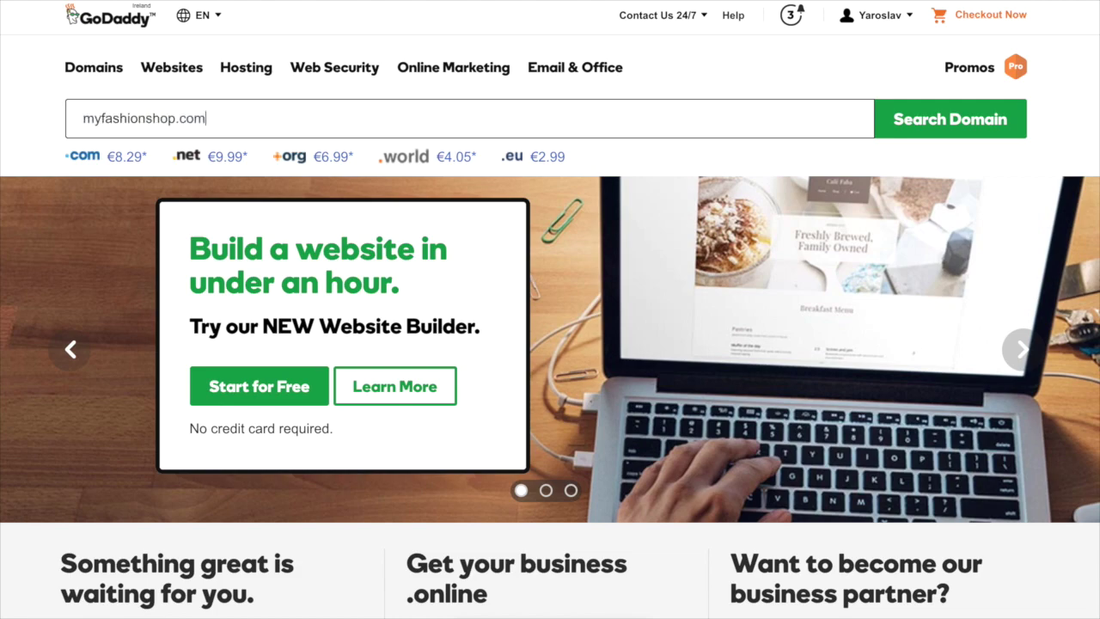
pyautogui.click(975, 121)
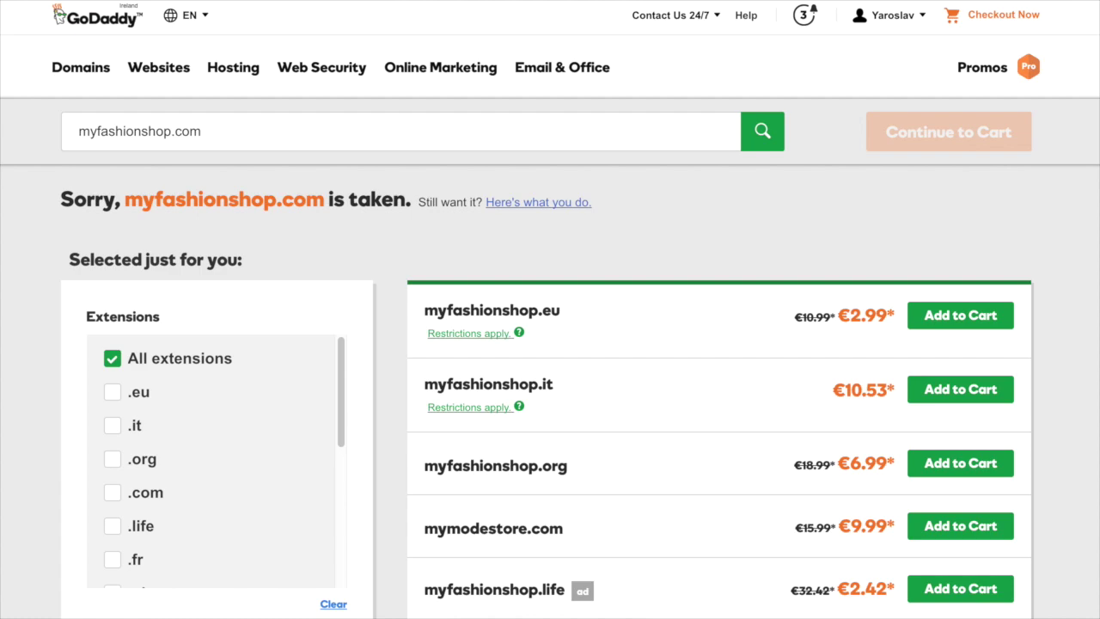
pyautogui.click(110, 498)
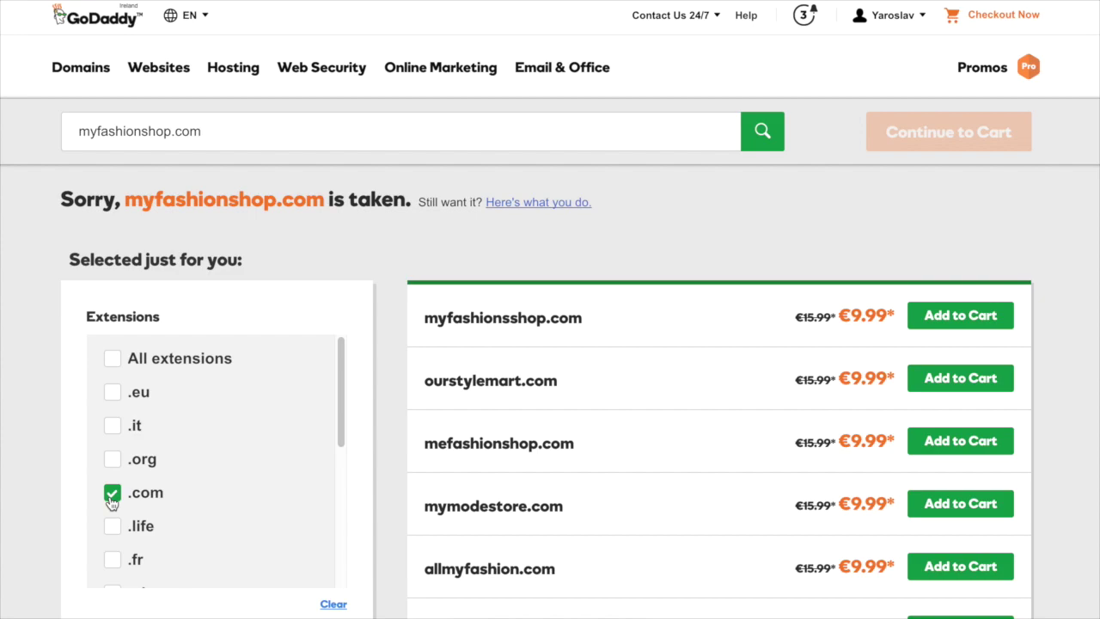
pyautogui.click(929, 327)
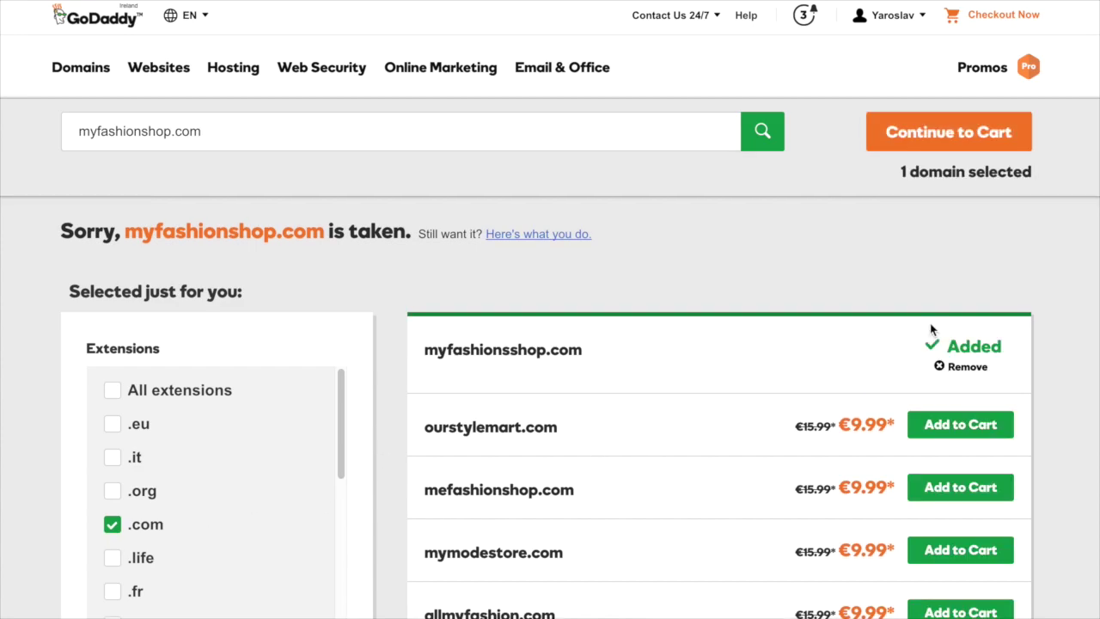
pyautogui.click(927, 142)
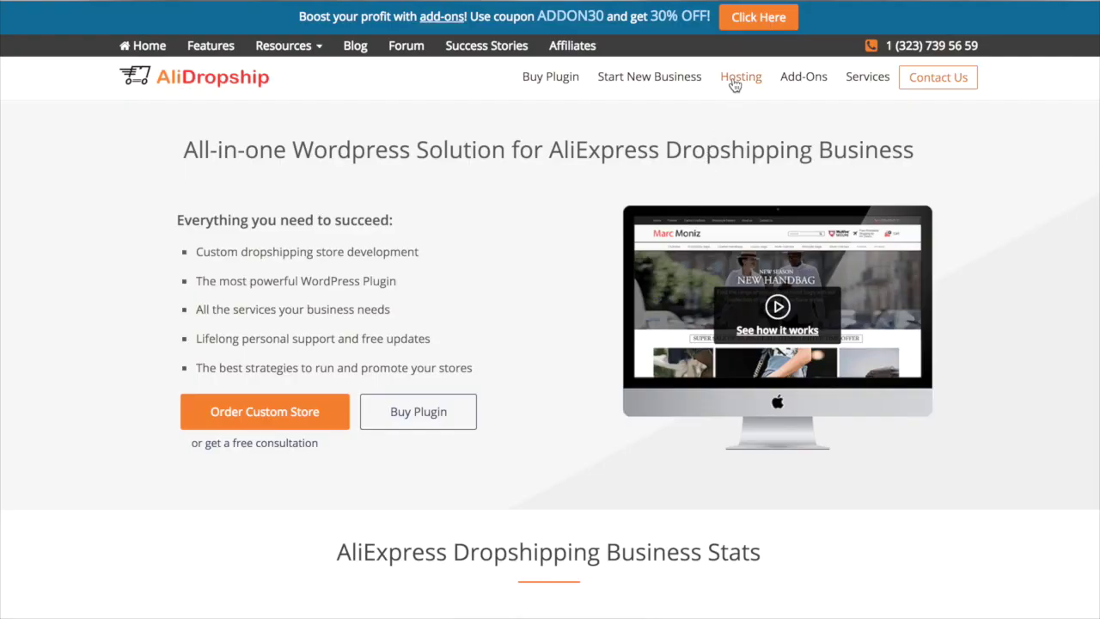
pyautogui.click(732, 82)
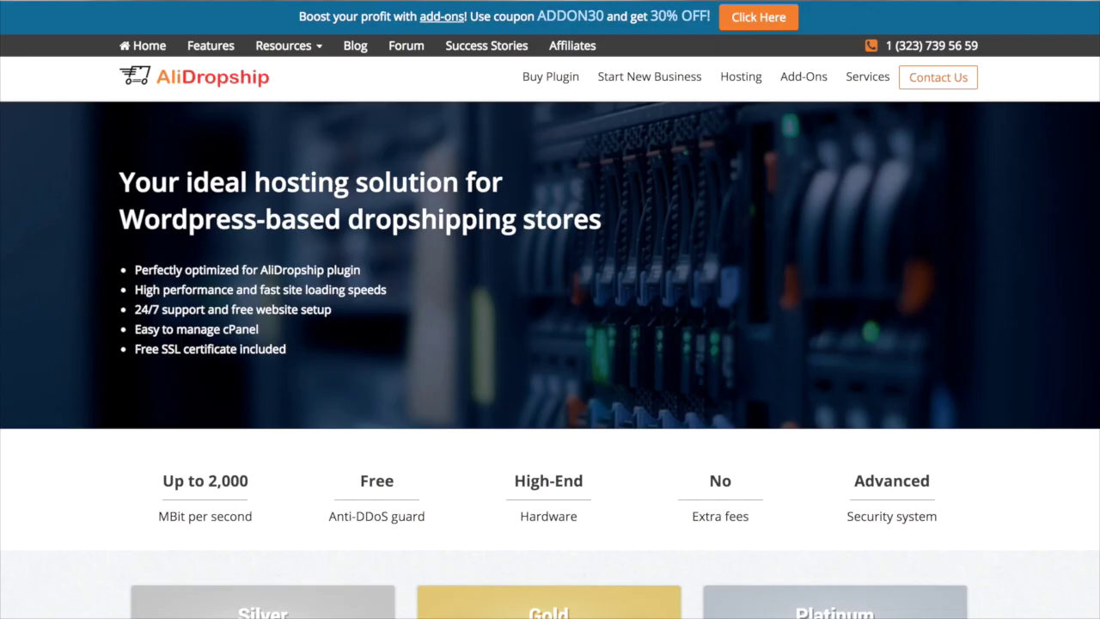
# Step: Scroll down to the Silver, Gold and Platinum hosting pricing plans
pyautogui.scroll(-5, 1075, 137)
pyautogui.scroll(-3, 1085, 187)
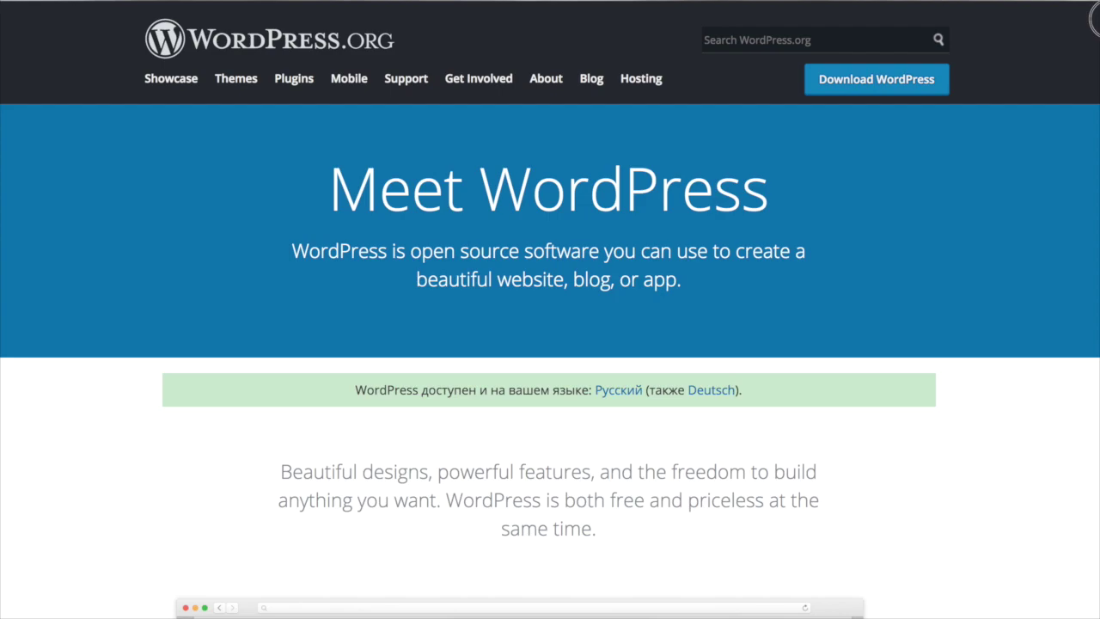
pyautogui.moveTo(1091, 21); pyautogui.dragTo(1088, 376)
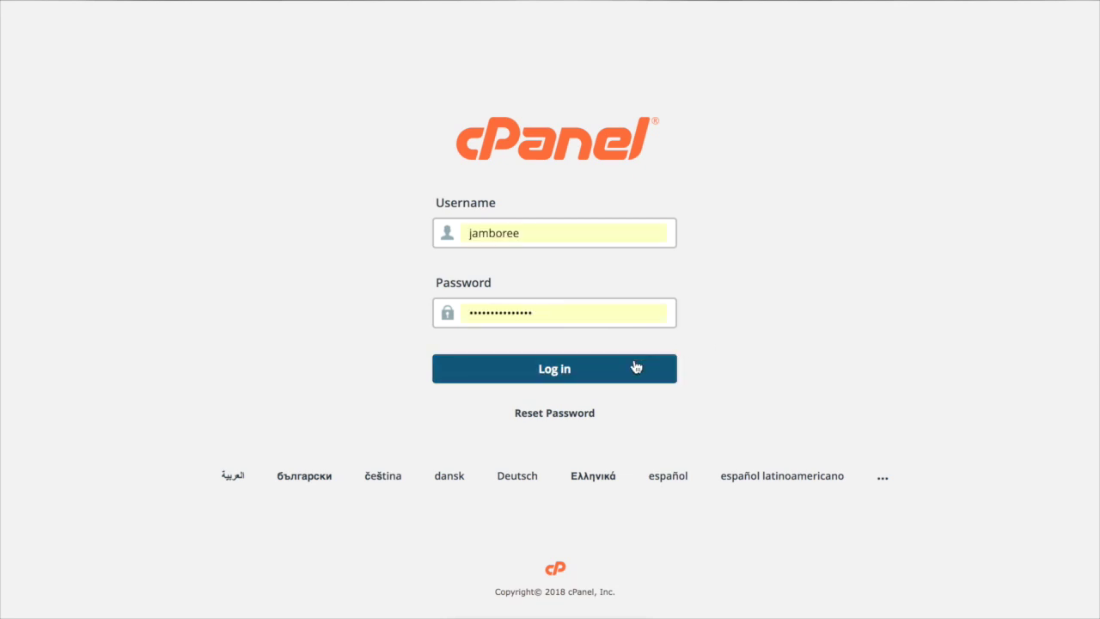
# Step: Log into cPanel and open the WordPress installation page under site software
pyautogui.click(618, 366)
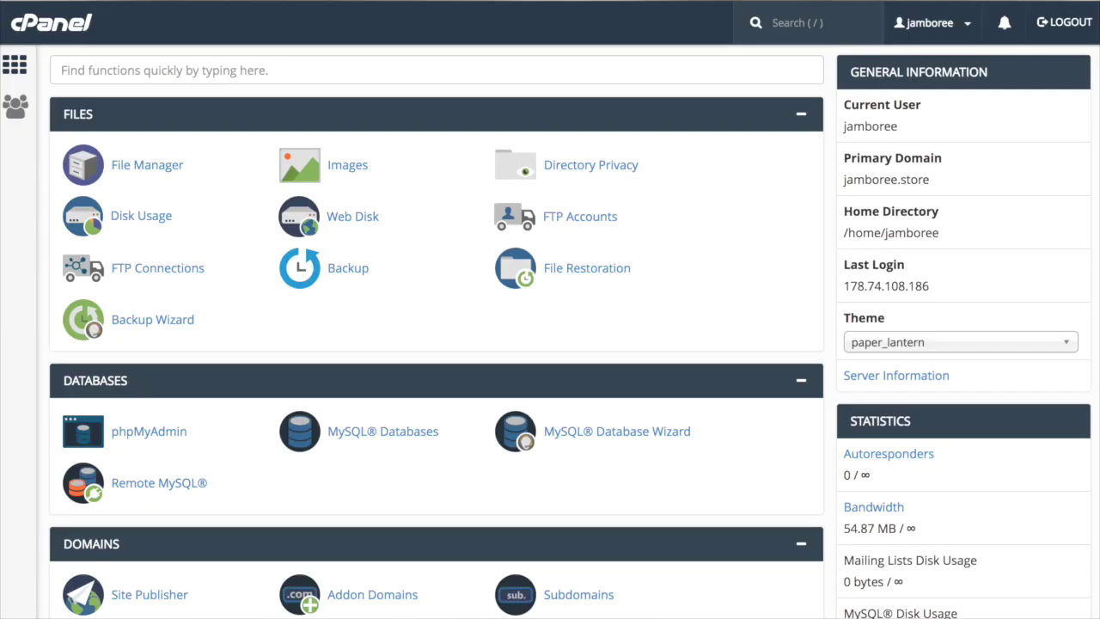
pyautogui.moveTo(1094, 26); pyautogui.dragTo(1095, 412)
pyautogui.click(613, 365)
pyautogui.click(140, 227)
pyautogui.moveTo(1093, 83); pyautogui.dragTo(1095, 307)
# Step: Clear the 'wordpress' install path so it installs at the jamboree.store root, then install
pyautogui.doubleClick(319, 91)
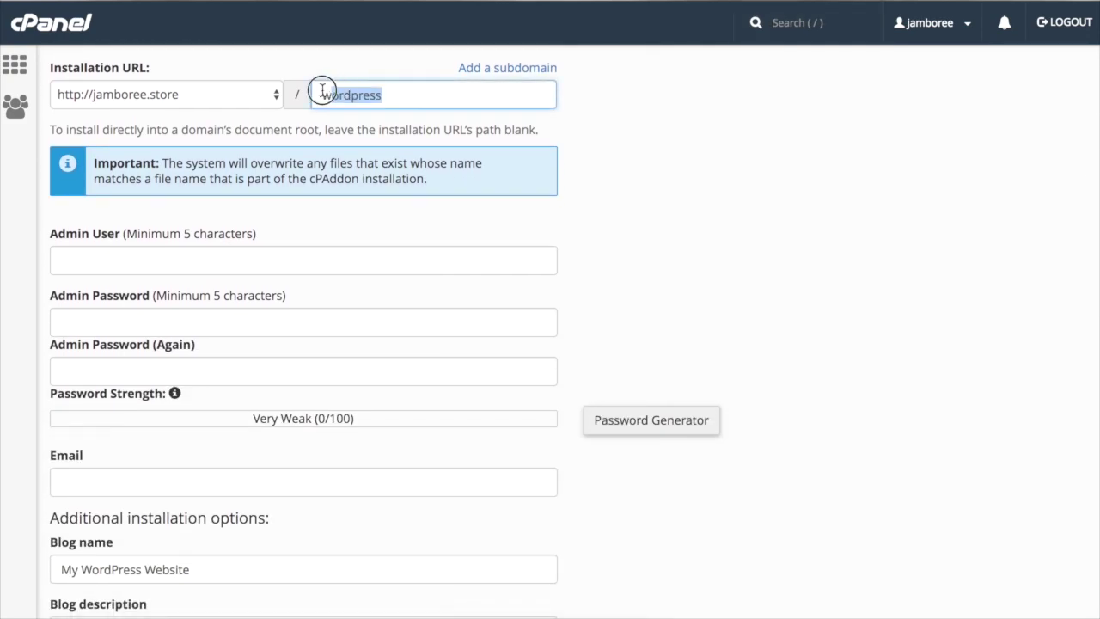
pyautogui.press('BackSpace')
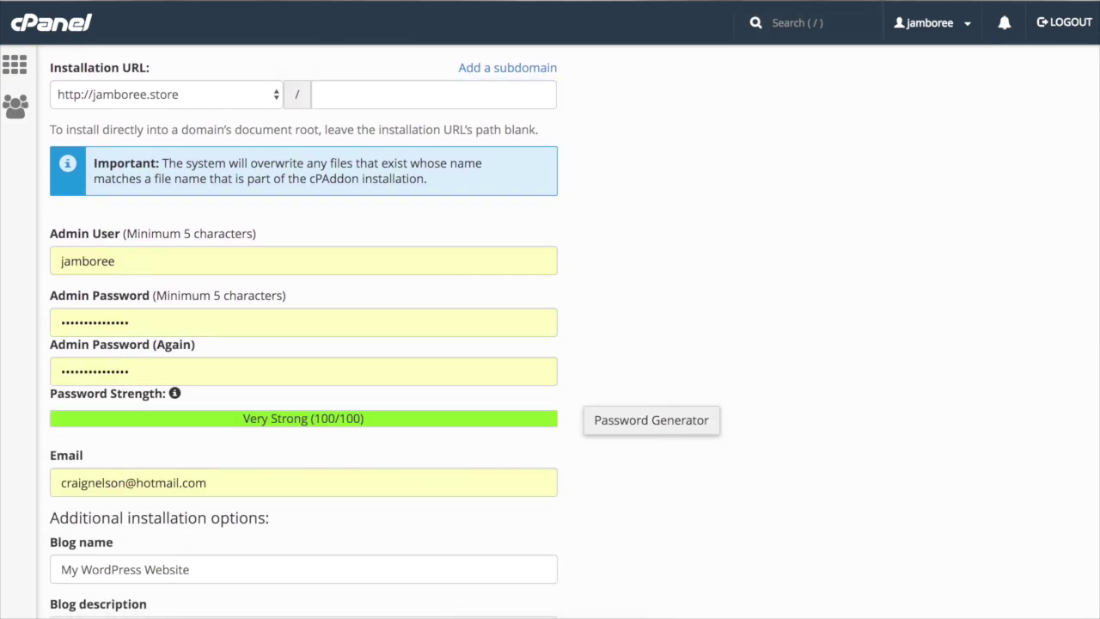
pyautogui.scroll(-5, 574, 337)
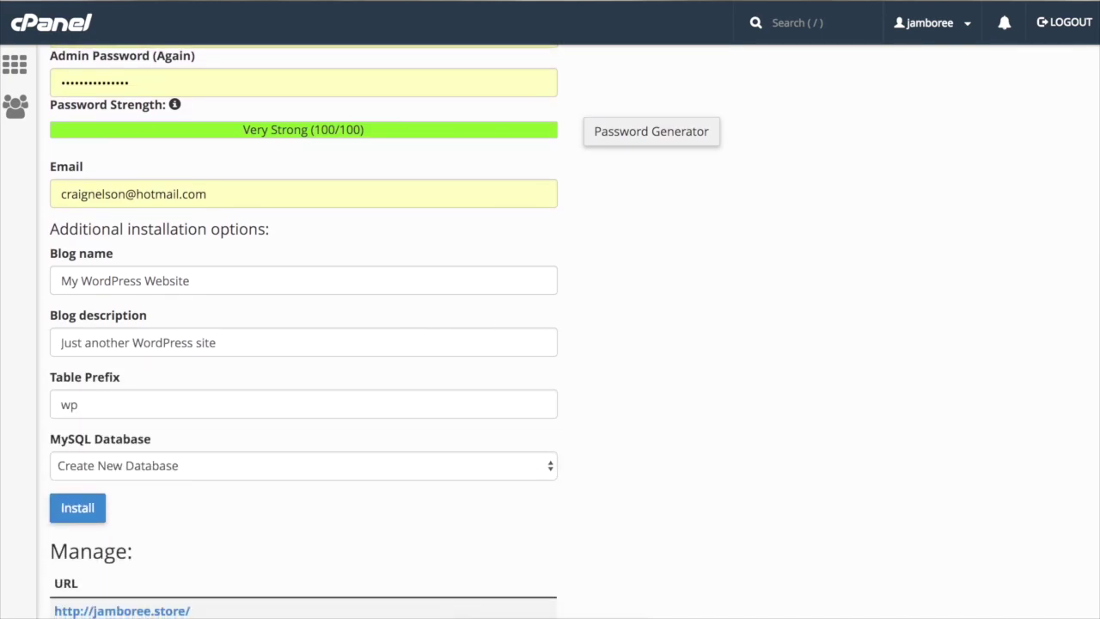
pyautogui.click(96, 495)
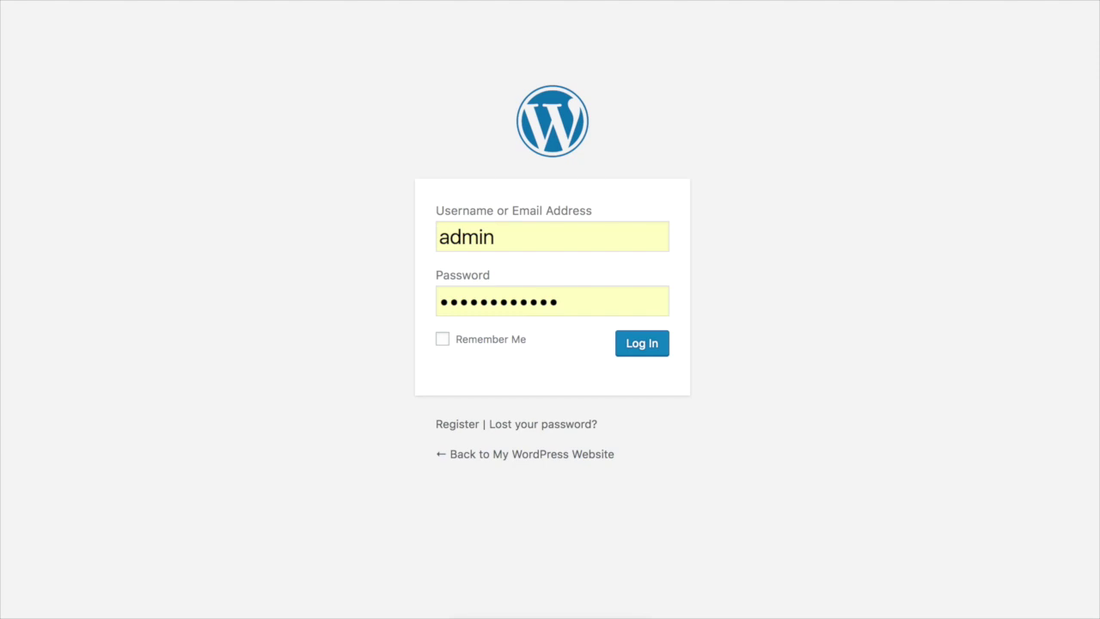
# Step: Sign in to the new WordPress admin and reach the Upload Plugin form
pyautogui.click(638, 350)
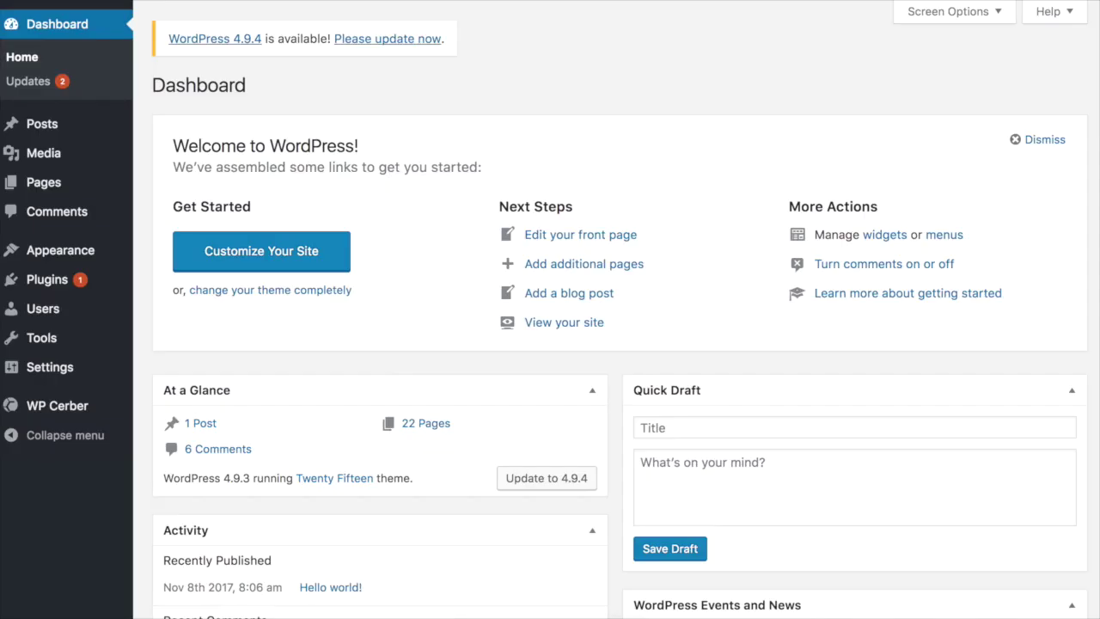
pyautogui.click(43, 282)
pyautogui.click(245, 86)
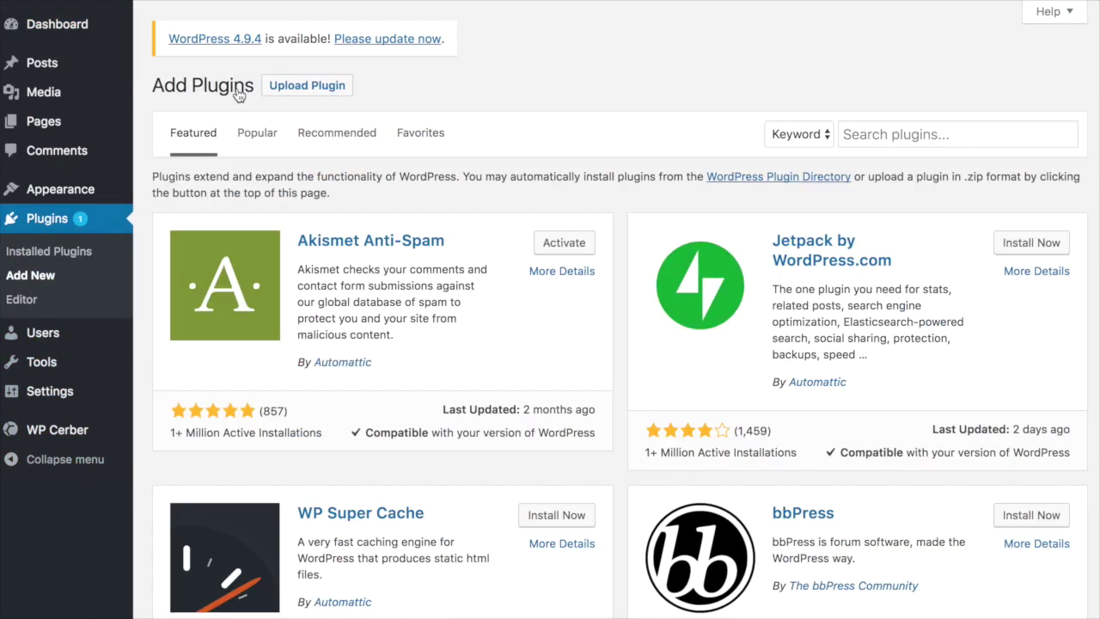
pyautogui.click(301, 86)
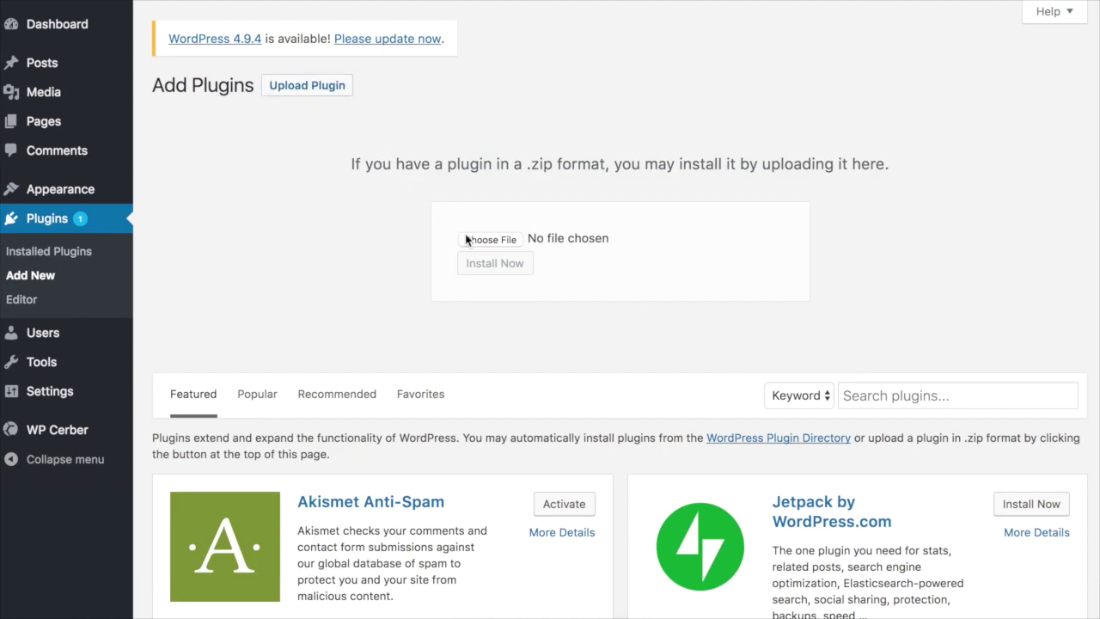
# Step: Upload alids_first_ion v1.0 RC.zip, install it and activate the AliDropship plugin
pyautogui.click(467, 240)
pyautogui.click(384, 73)
pyautogui.click(886, 307)
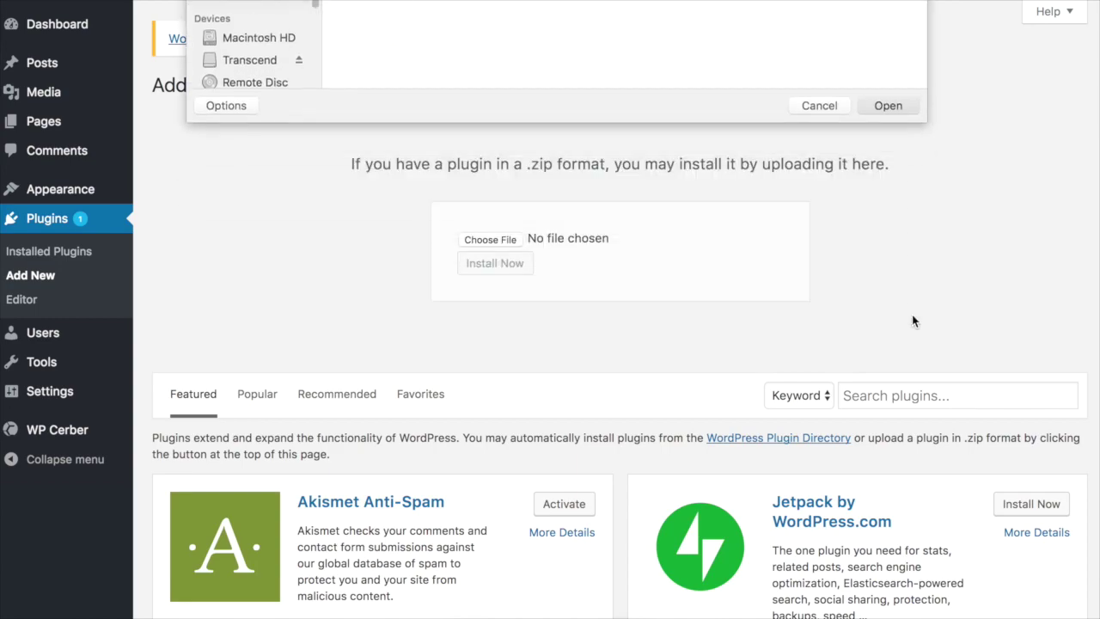
pyautogui.click(507, 266)
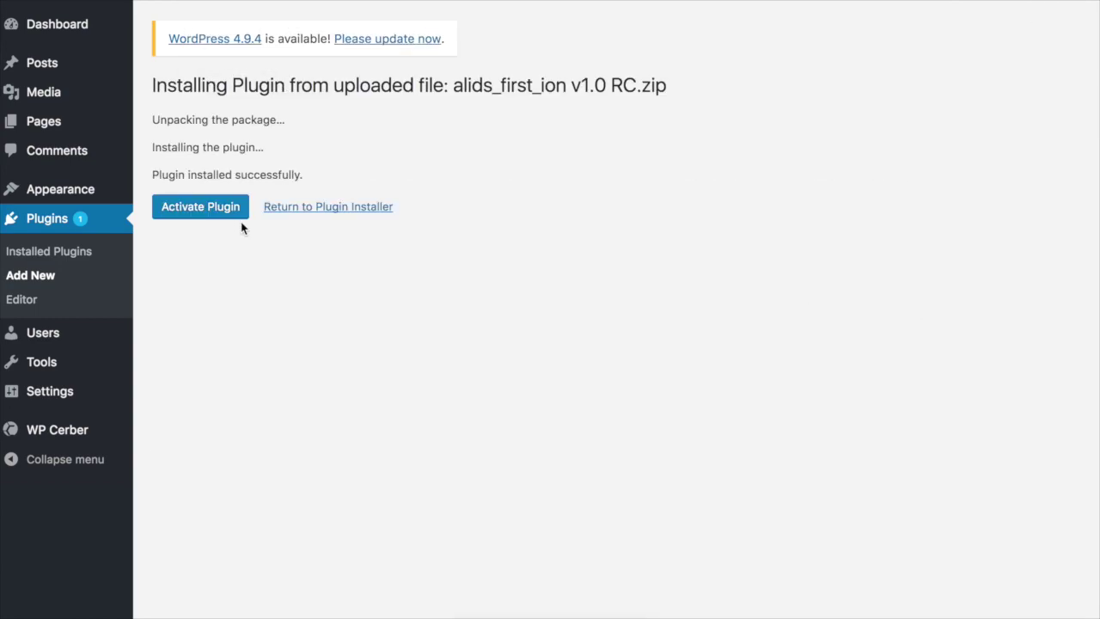
pyautogui.click(215, 212)
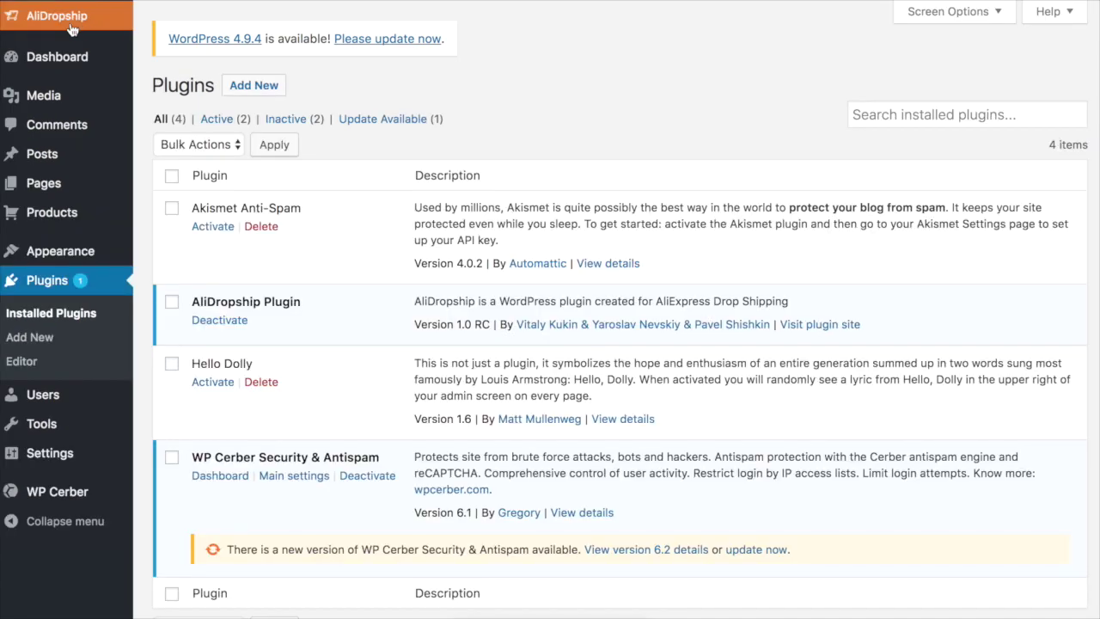
# Step: Paste the purchased license key into AliDropship > License and activate it
pyautogui.click(74, 24)
pyautogui.click(34, 206)
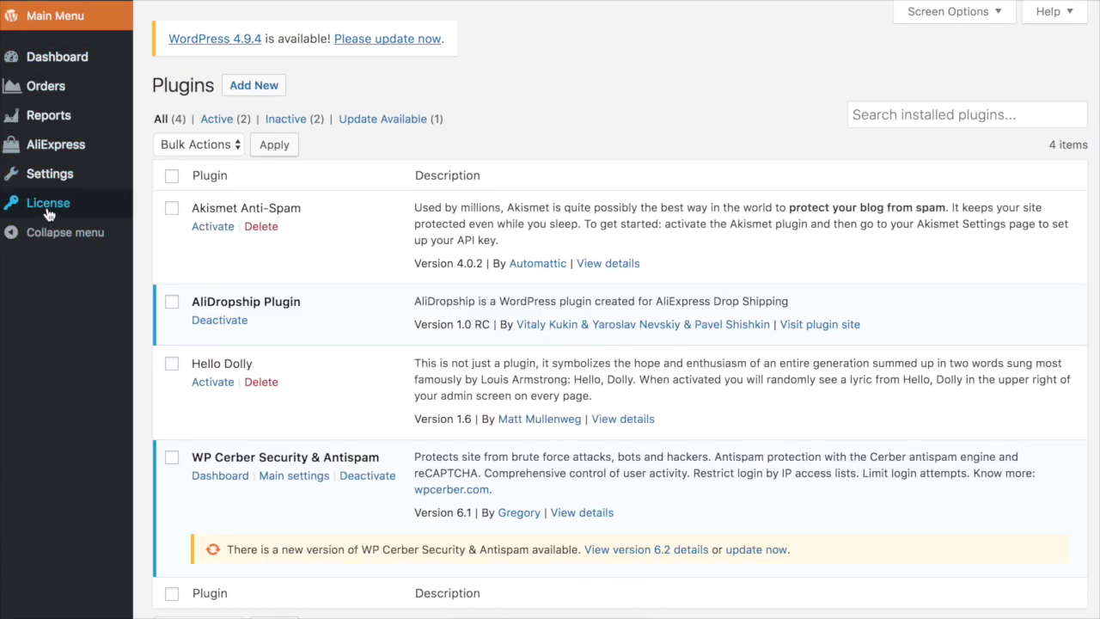
pyautogui.moveTo(578, 257); pyautogui.dragTo(825, 253)
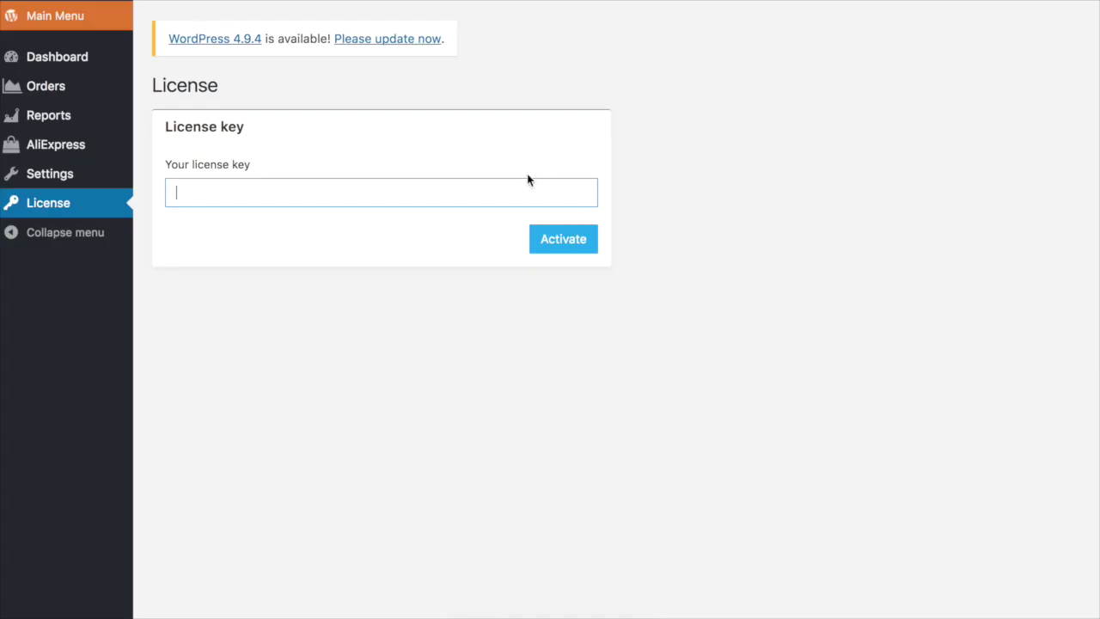
pyautogui.hotkey('ctrl', 'v')
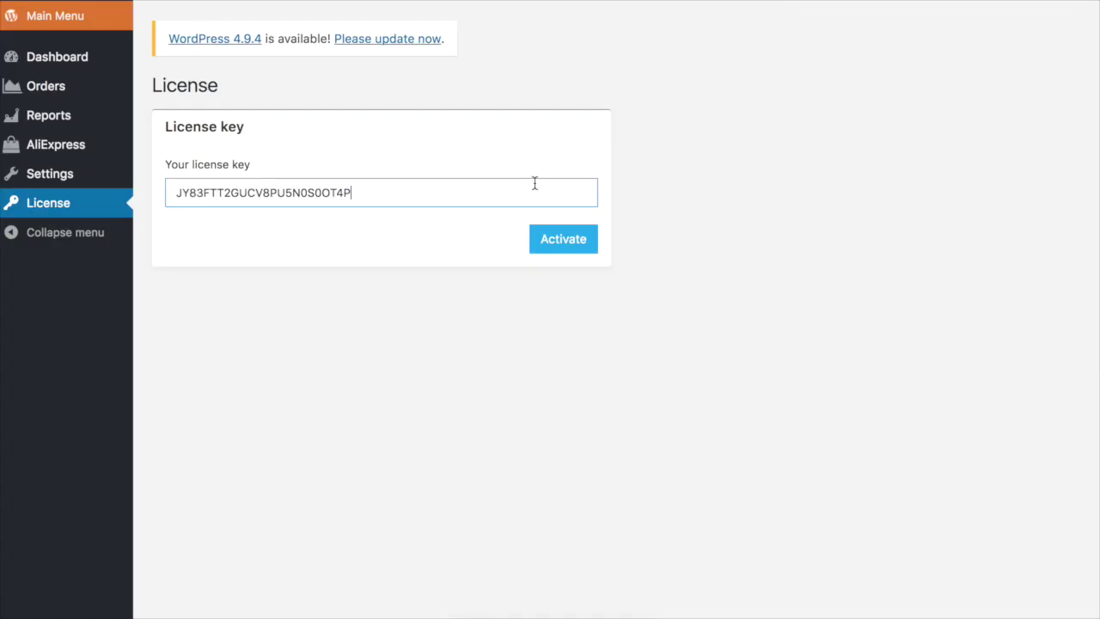
pyautogui.click(563, 241)
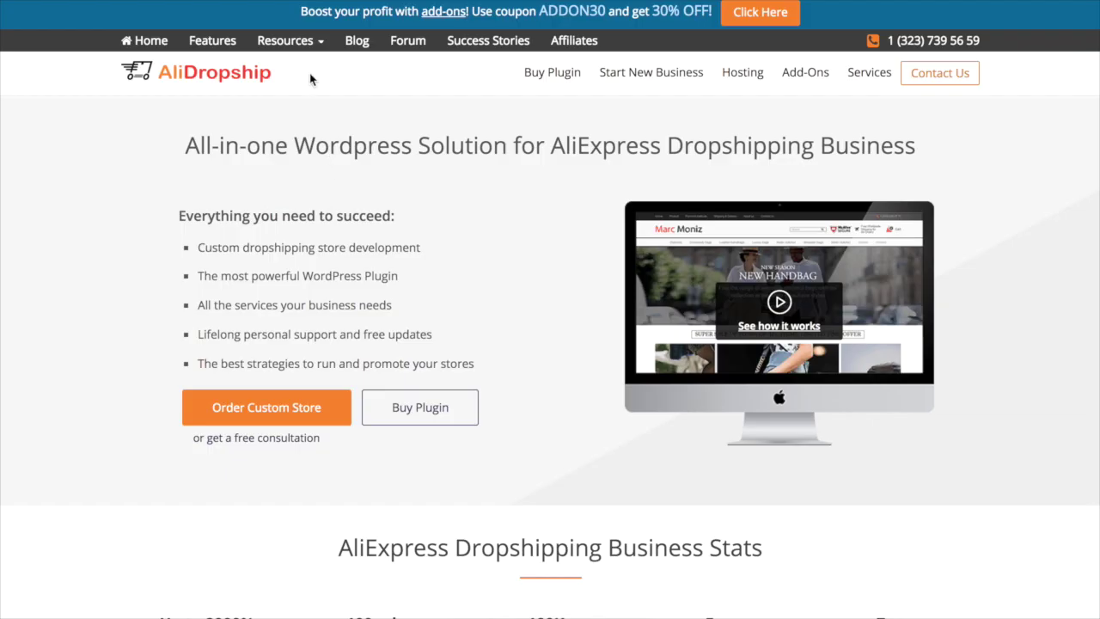
# Step: Download the Da Vinci theme from the AliDropship themes page
pyautogui.moveTo(291, 40)
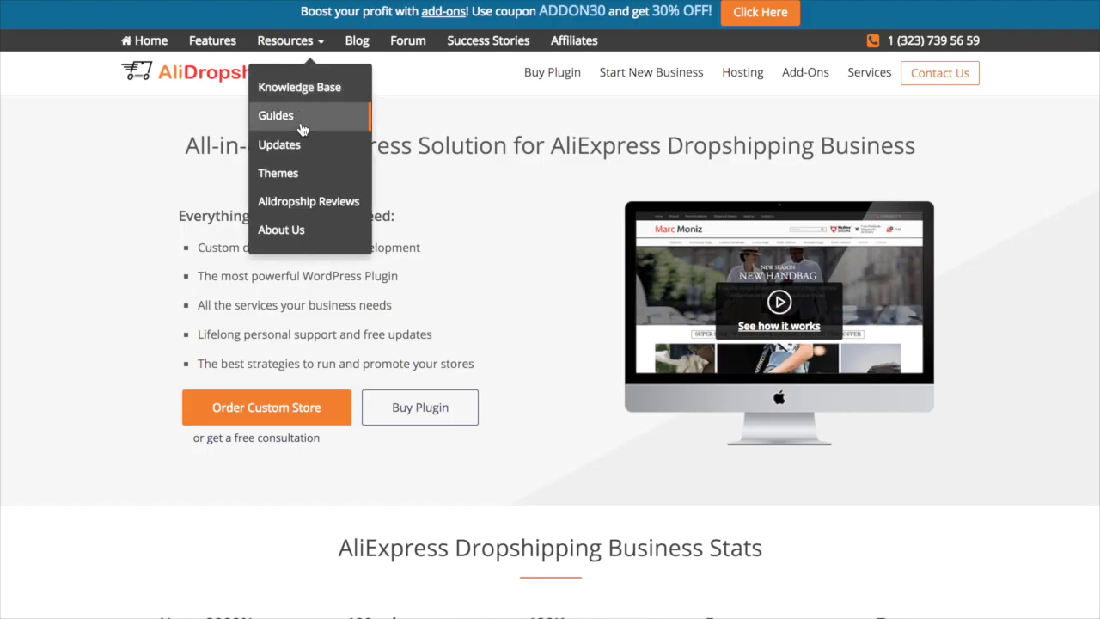
pyautogui.click(314, 169)
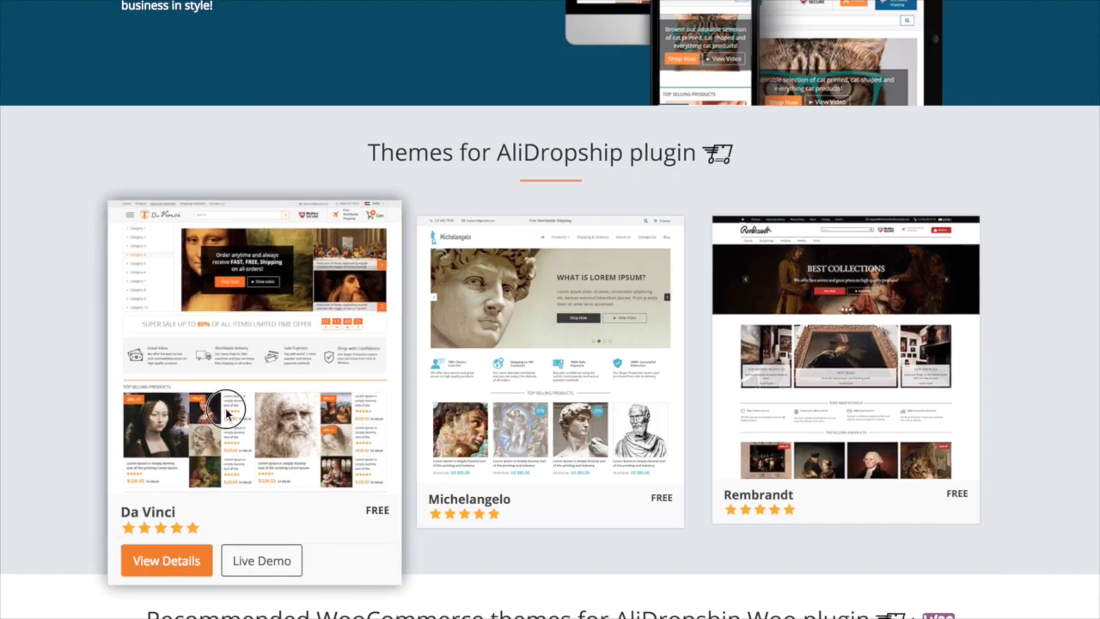
pyautogui.click(226, 400)
pyautogui.click(643, 570)
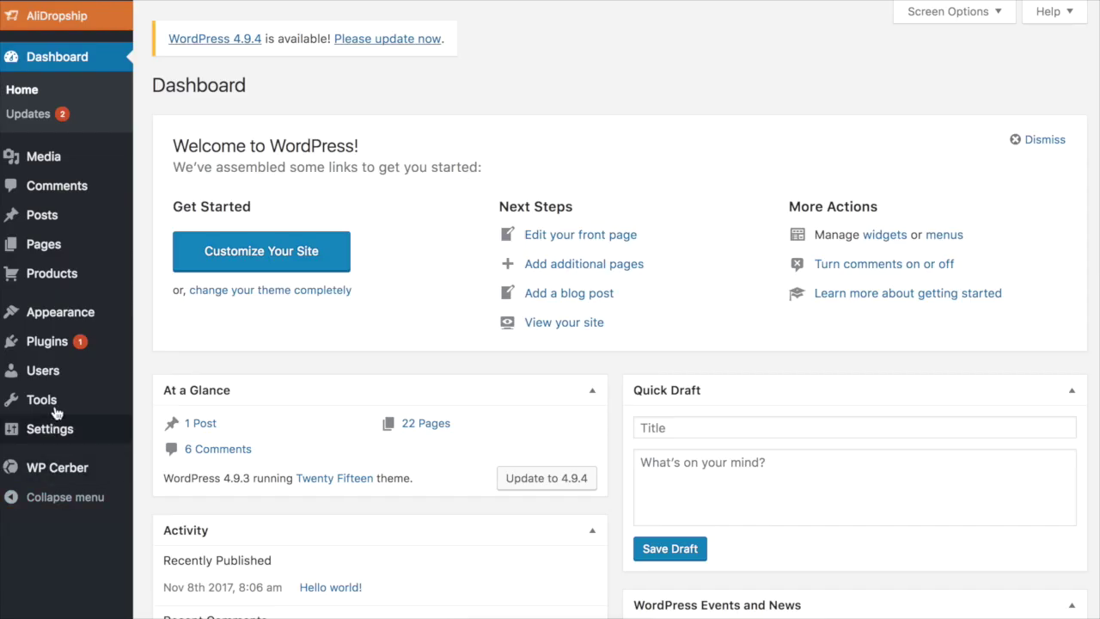
# Step: Upload davinci.0.11.2.zip under Appearance > Themes, install it and activate Davinci
pyautogui.moveTo(34, 314)
pyautogui.click(152, 317)
pyautogui.click(311, 85)
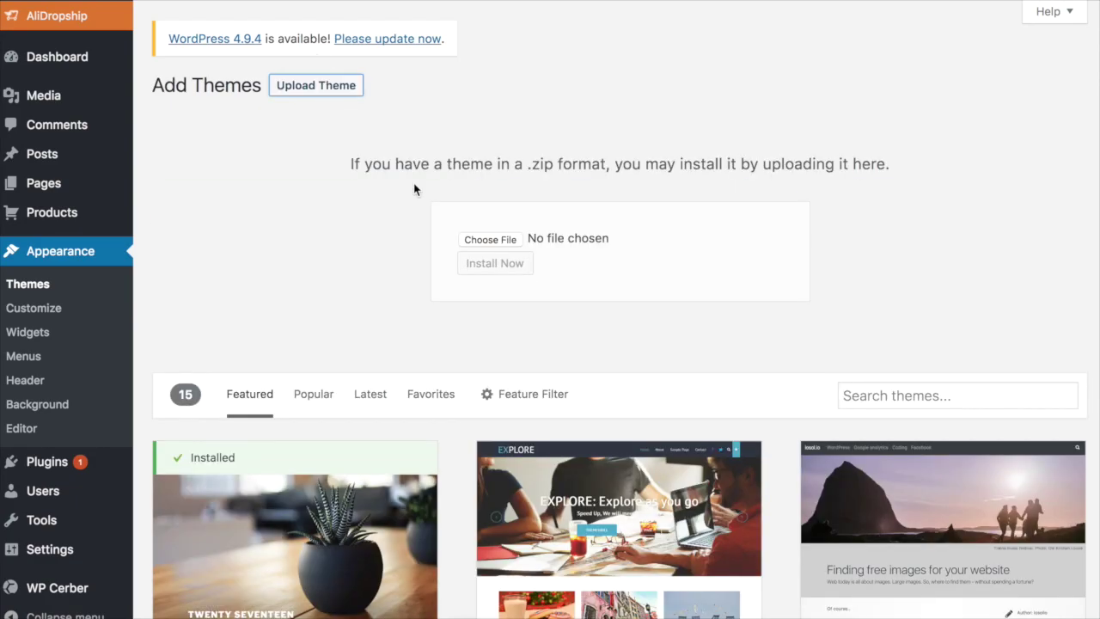
pyautogui.click(469, 239)
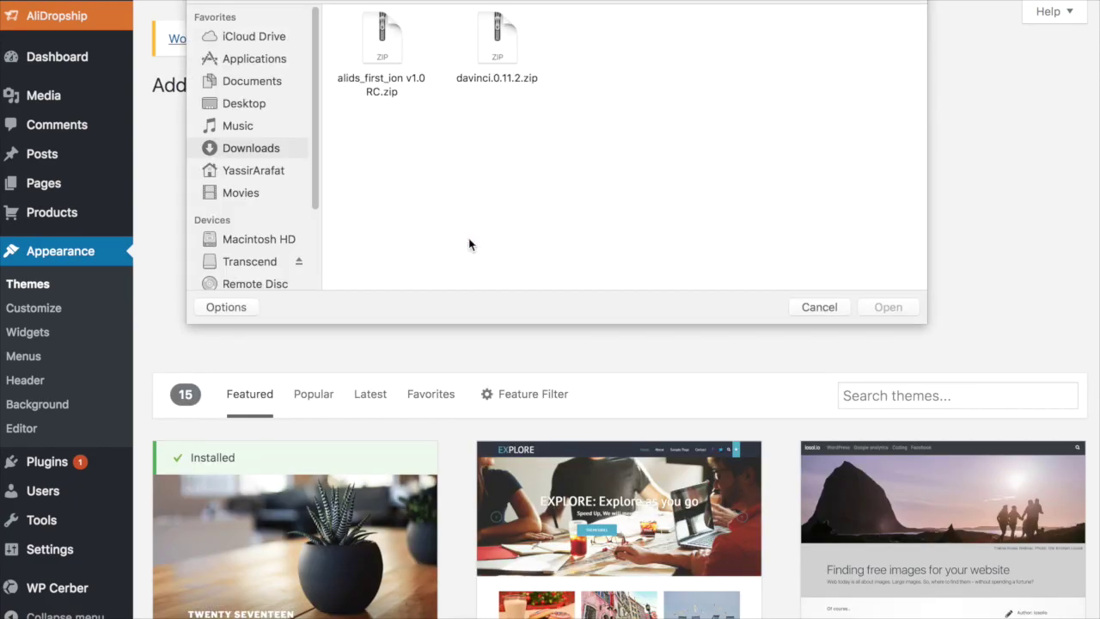
pyautogui.doubleClick(489, 63)
pyautogui.click(492, 263)
pyautogui.click(248, 203)
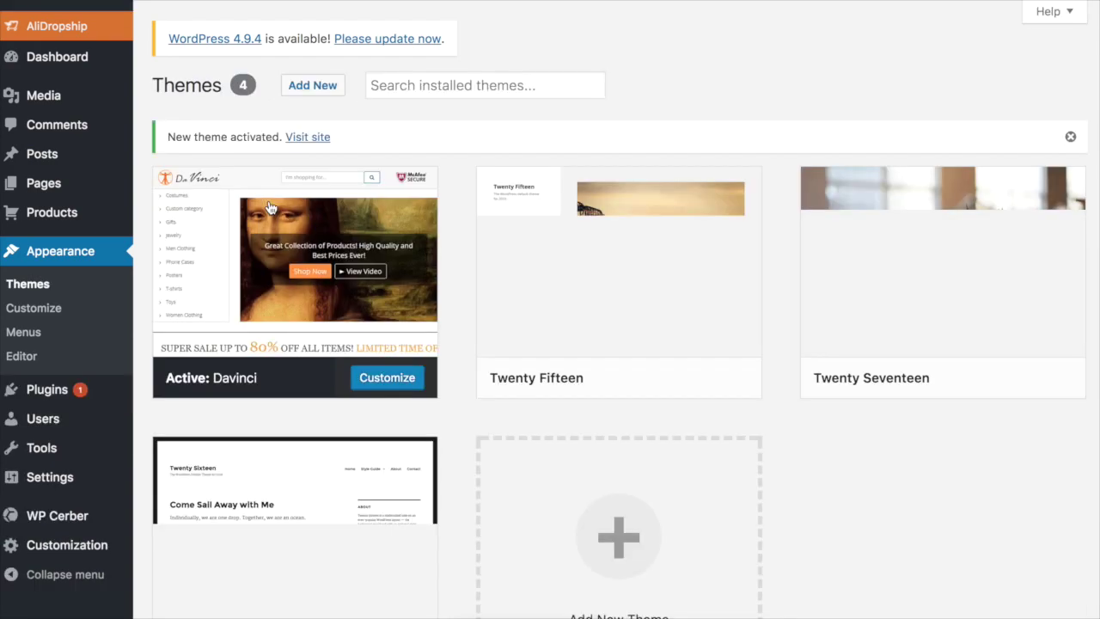